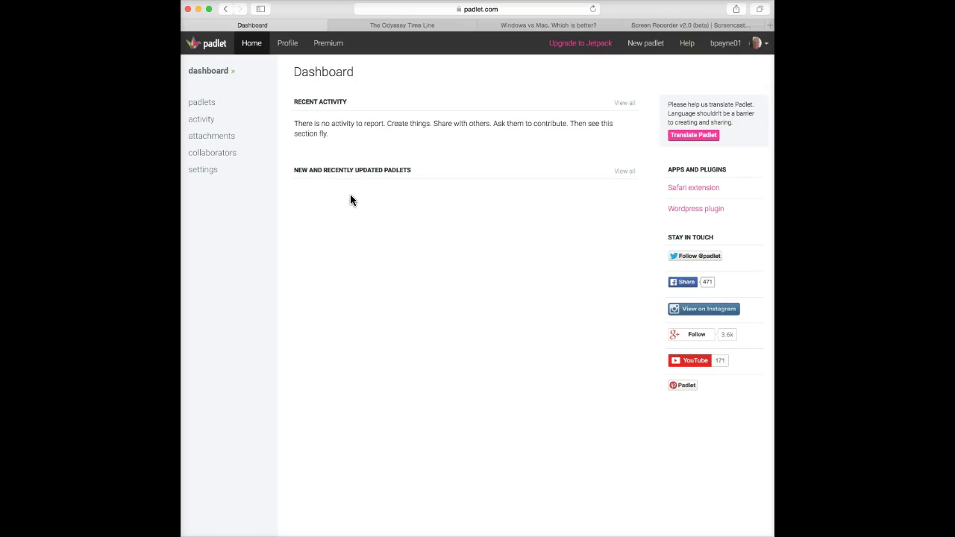
# Examine the example padlets The Odyssey Time Line, including several enlarged posts, and Windows vs Mac. Which is better?, and return to the dashboard
pyautogui.click(399, 30)
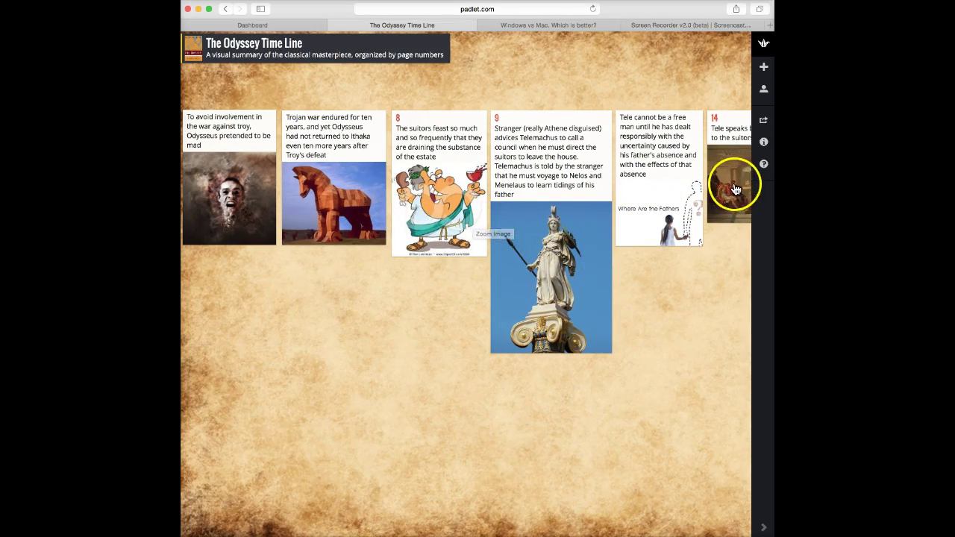
pyautogui.click(526, 230)
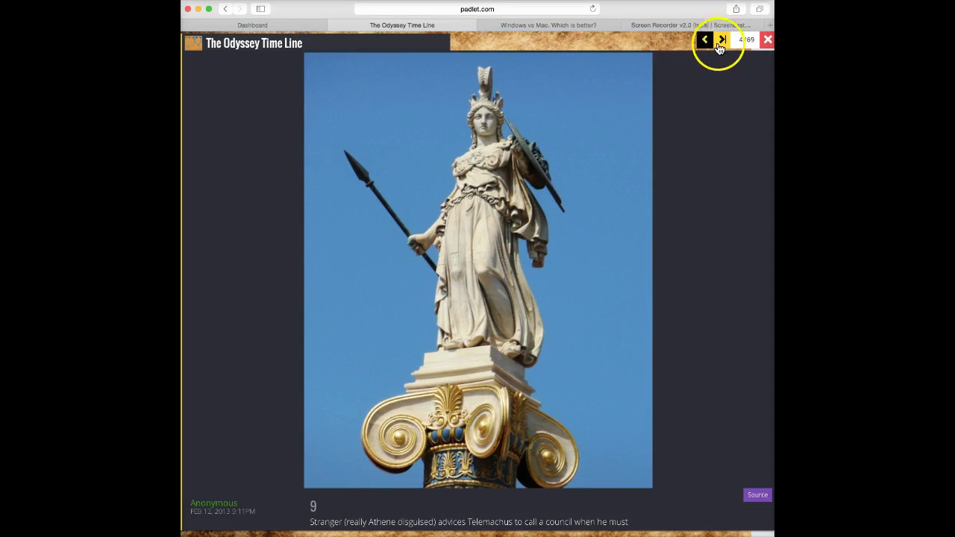
pyautogui.click(722, 41)
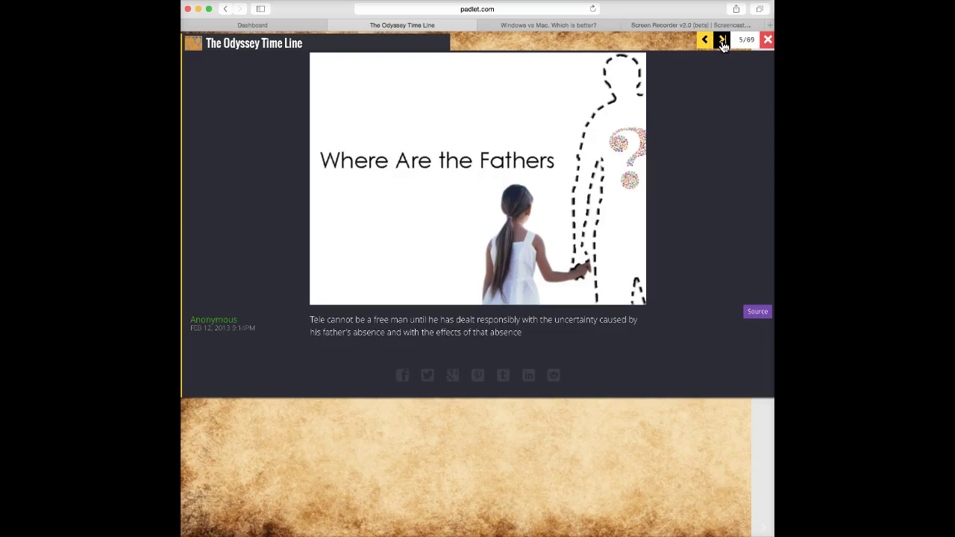
pyautogui.click(722, 41)
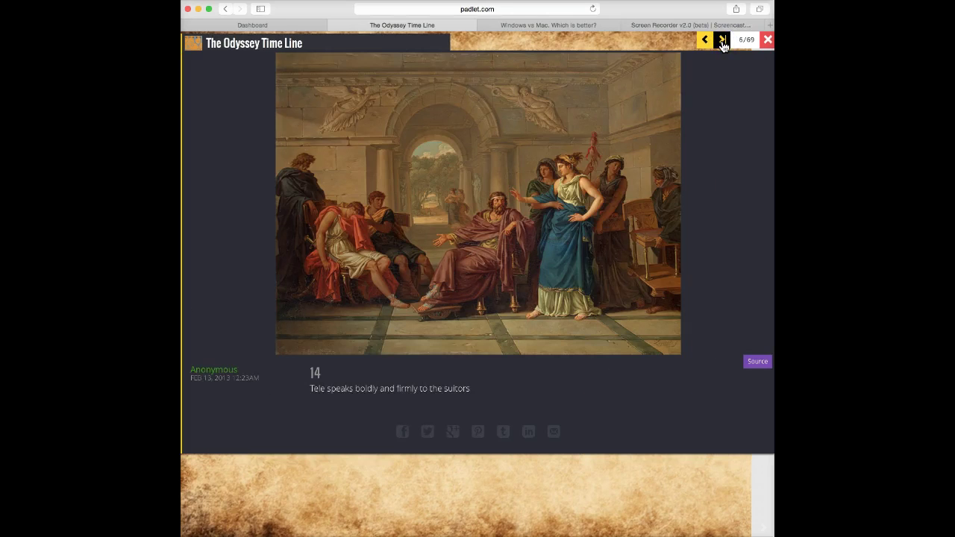
pyautogui.click(767, 40)
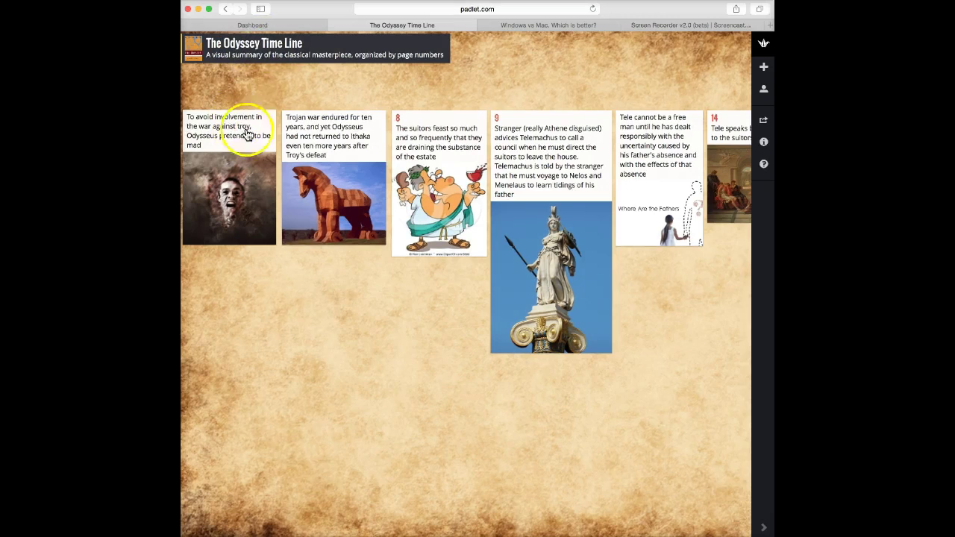
pyautogui.click(520, 26)
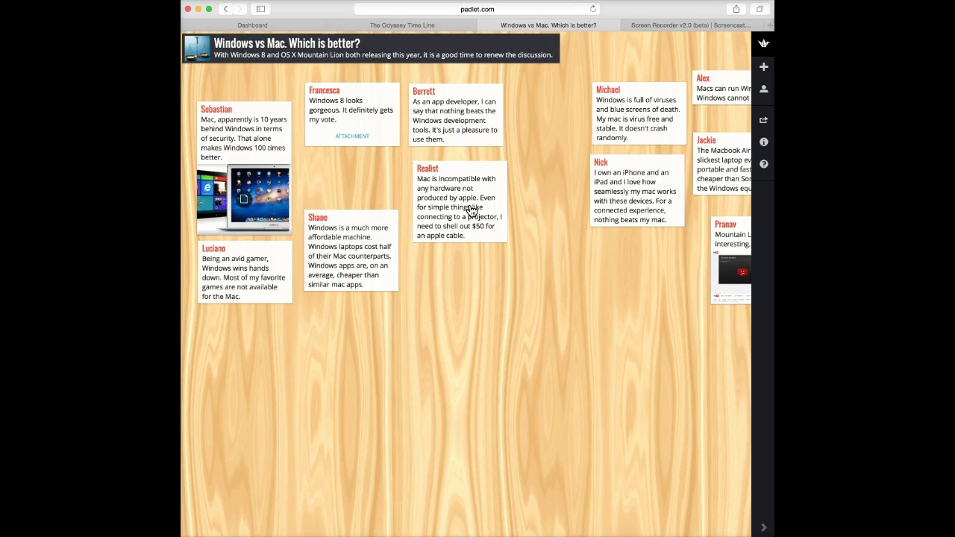
pyautogui.click(294, 26)
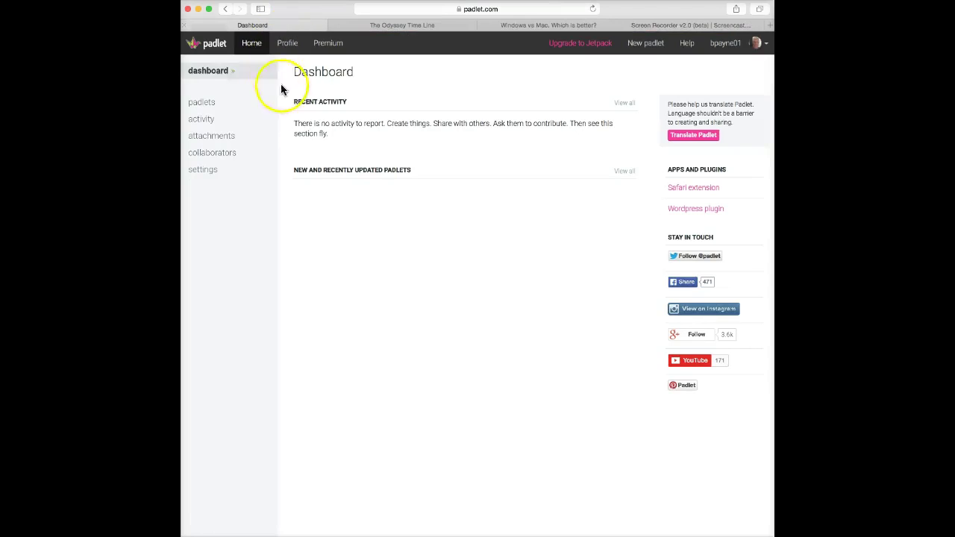
# Create a new padlet and title it with the owner's first name in possessive form followed by "Test Padlet"
pyautogui.click(645, 45)
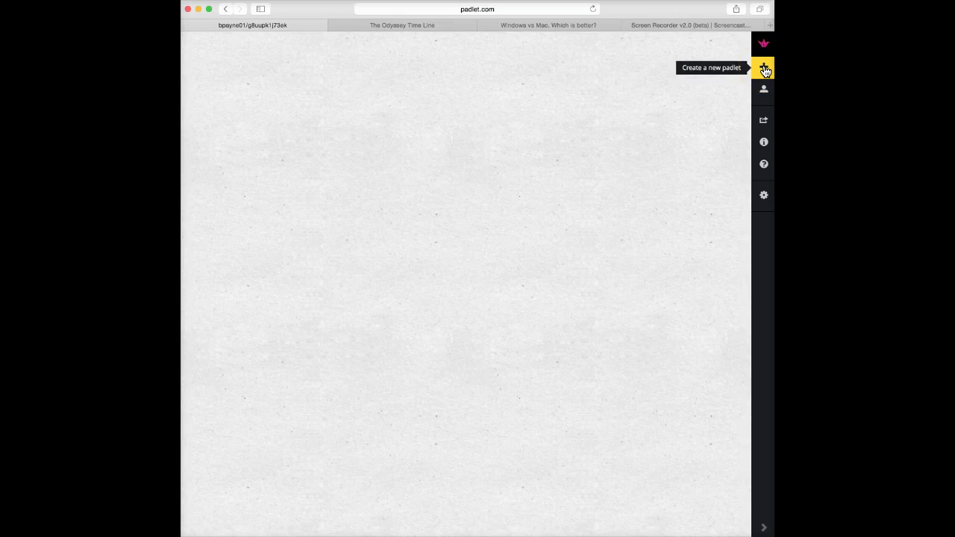
pyautogui.click(765, 127)
pyautogui.click(767, 199)
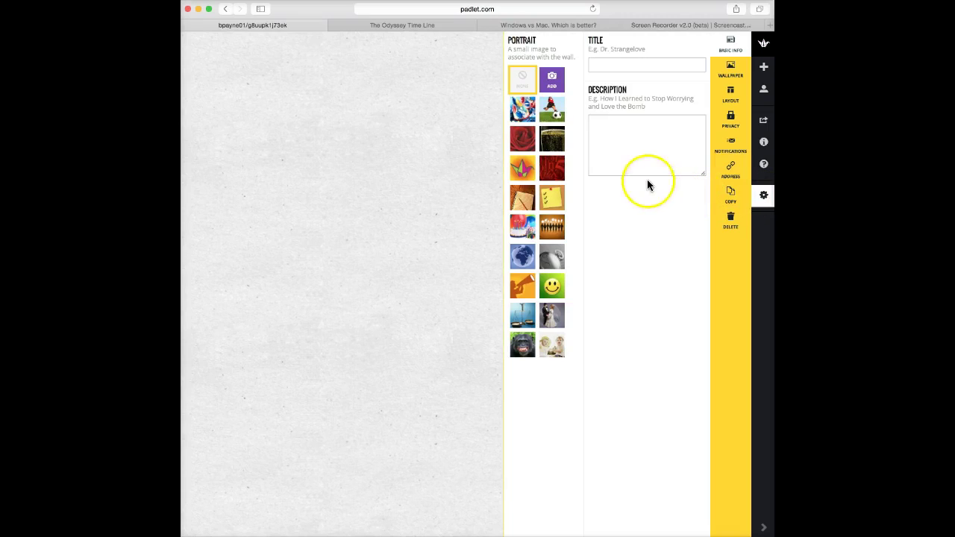
pyautogui.click(612, 64)
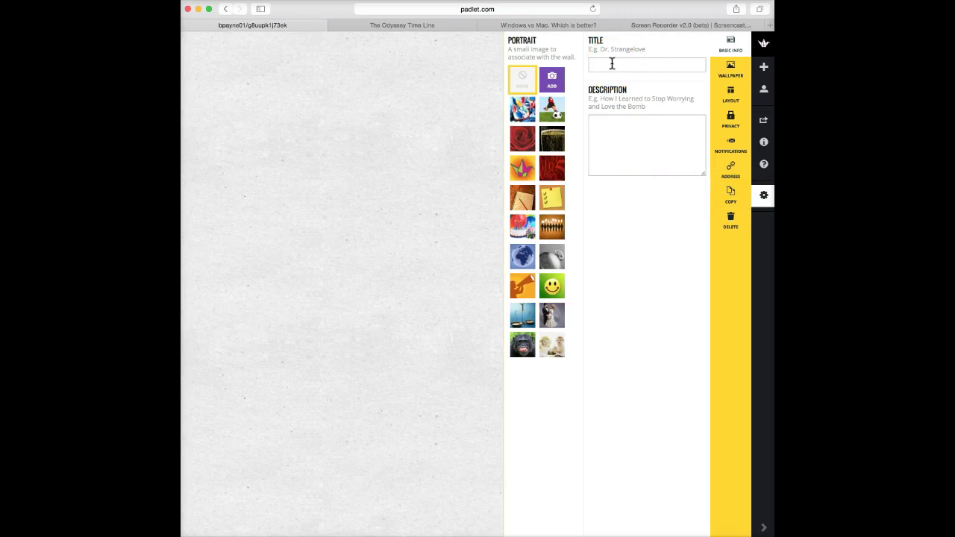
pyautogui.click(602, 66)
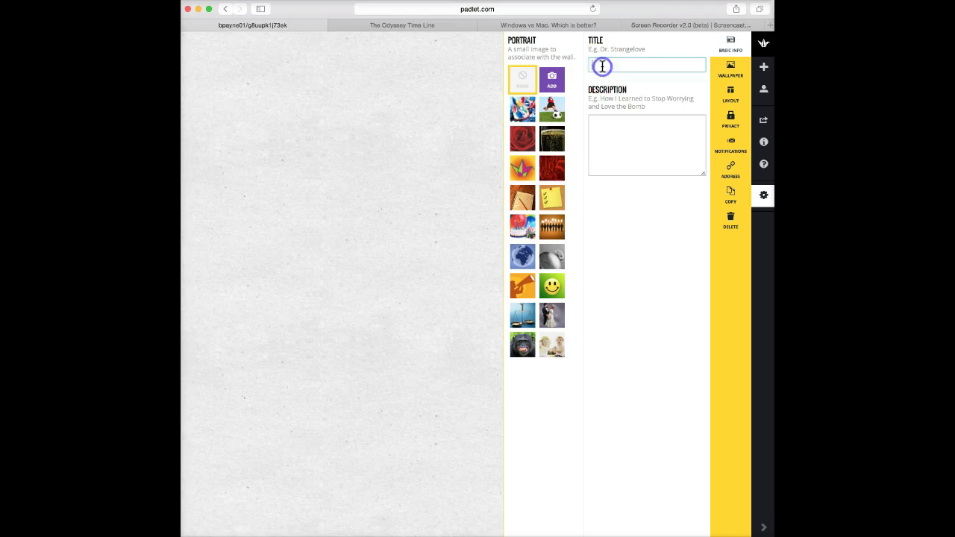
pyautogui.write('Bob"s')
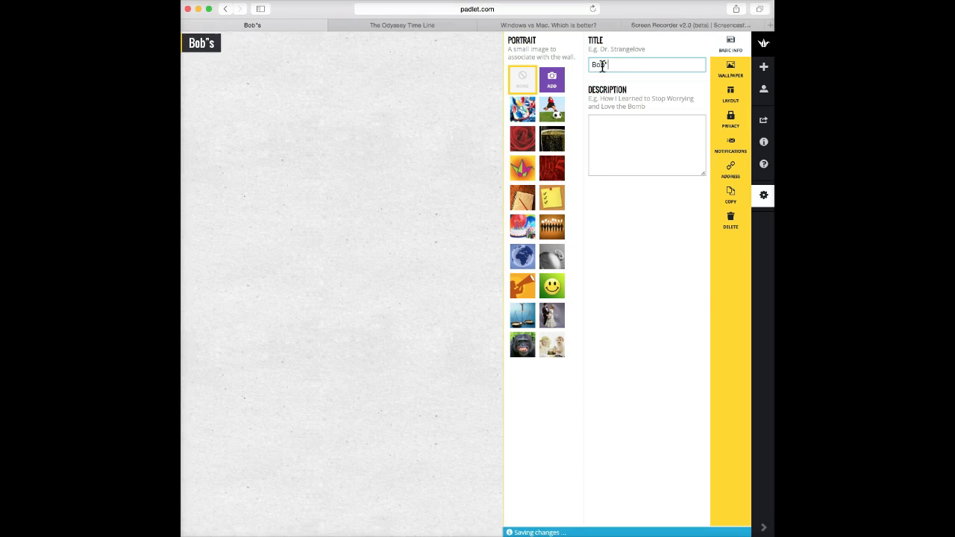
pyautogui.press('BackSpace')
pyautogui.write("'s Test Padlet")
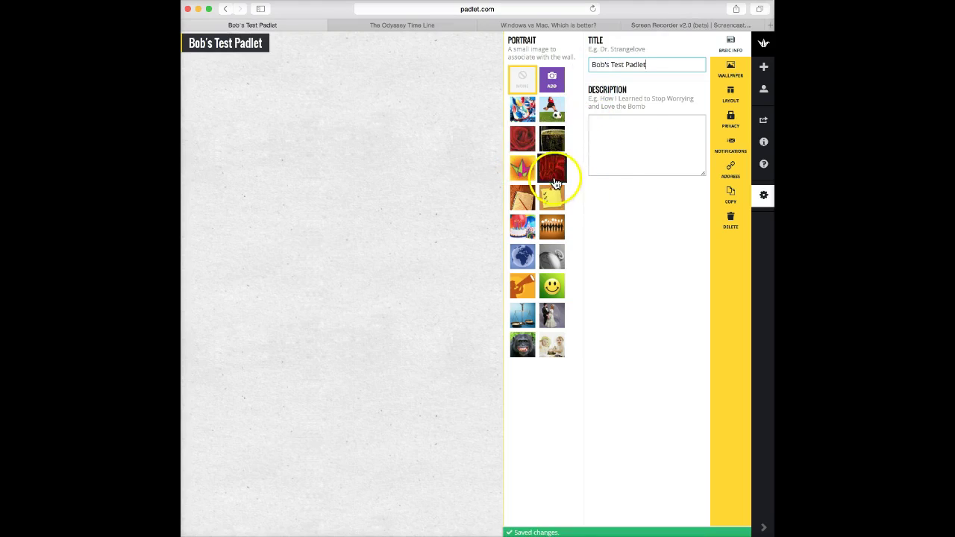
# Set the padlet's portrait to the origami crane image on the orange background
pyautogui.click(522, 171)
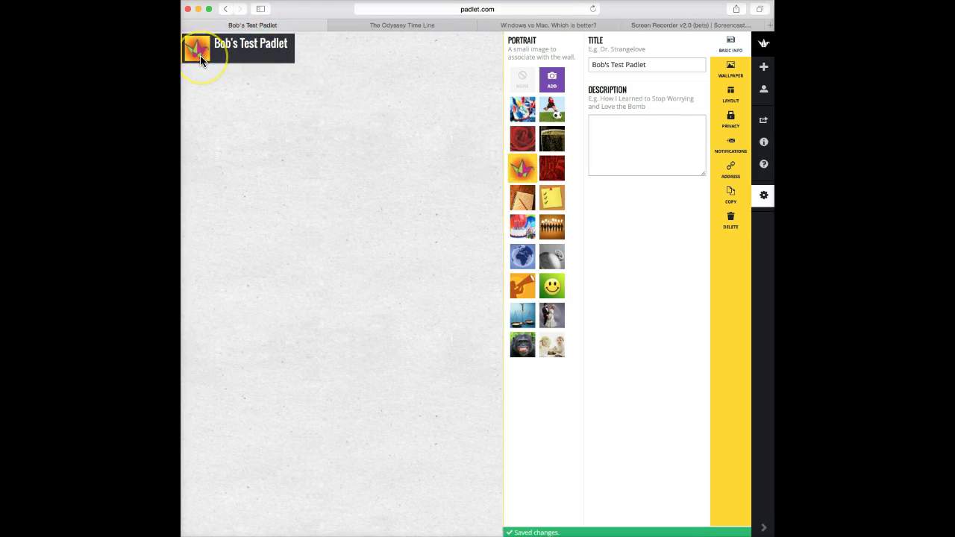
pyautogui.click(556, 85)
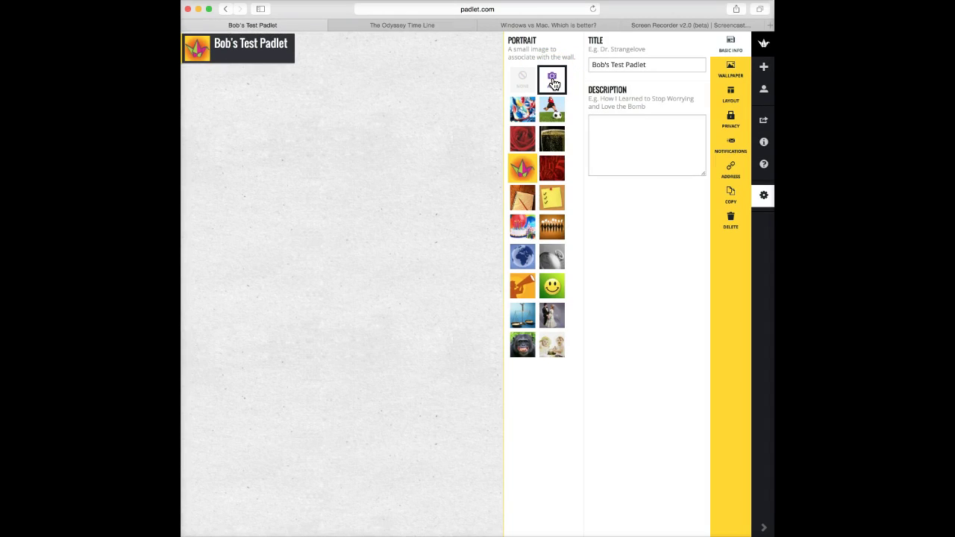
pyautogui.click(557, 281)
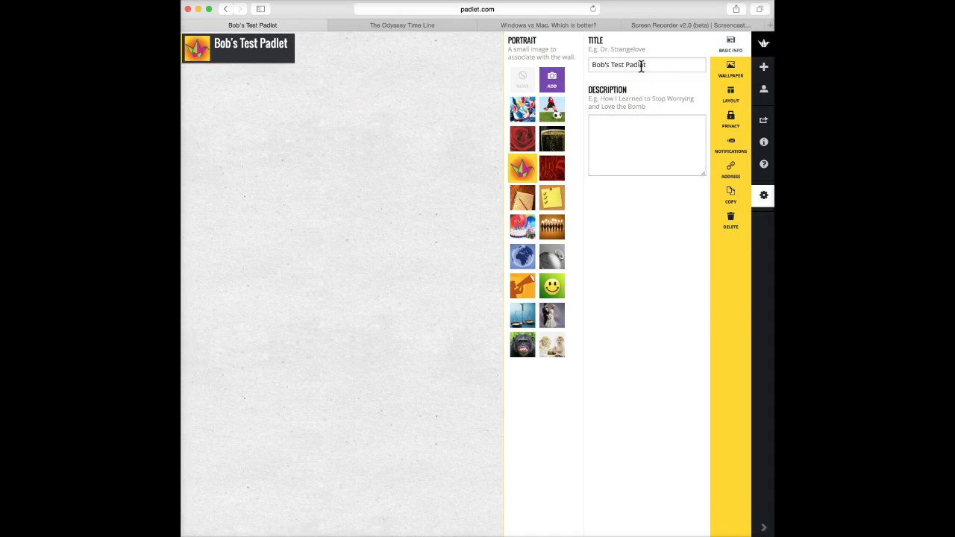
# Try the Map wallpaper on the padlet and set the background to Wood
pyautogui.click(731, 70)
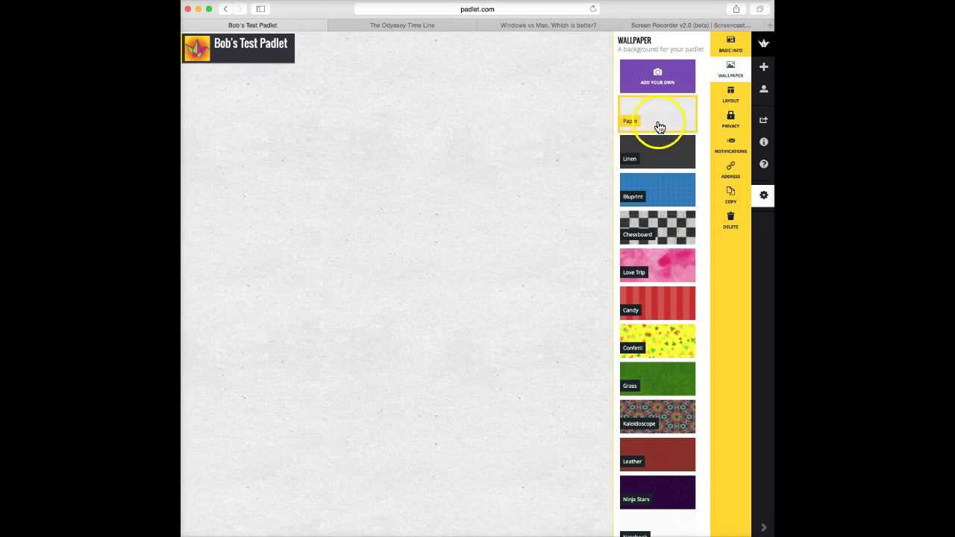
pyautogui.scroll(-10, 660, 177)
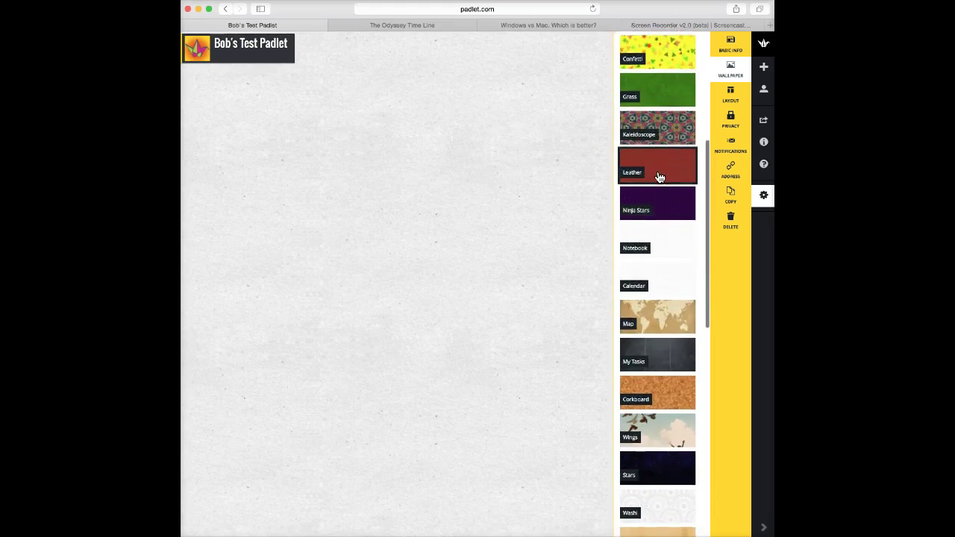
pyautogui.scroll(-5, 661, 179)
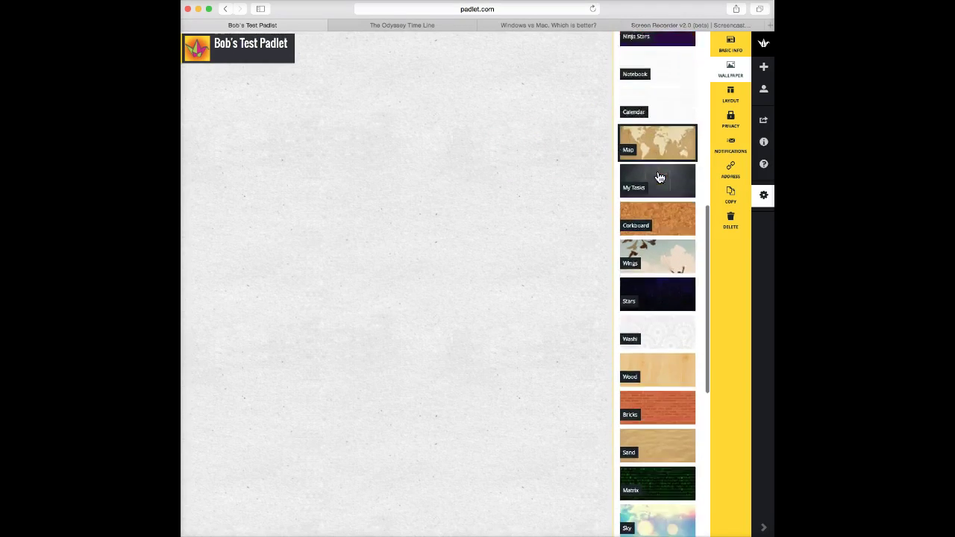
pyautogui.scroll(2, 660, 278)
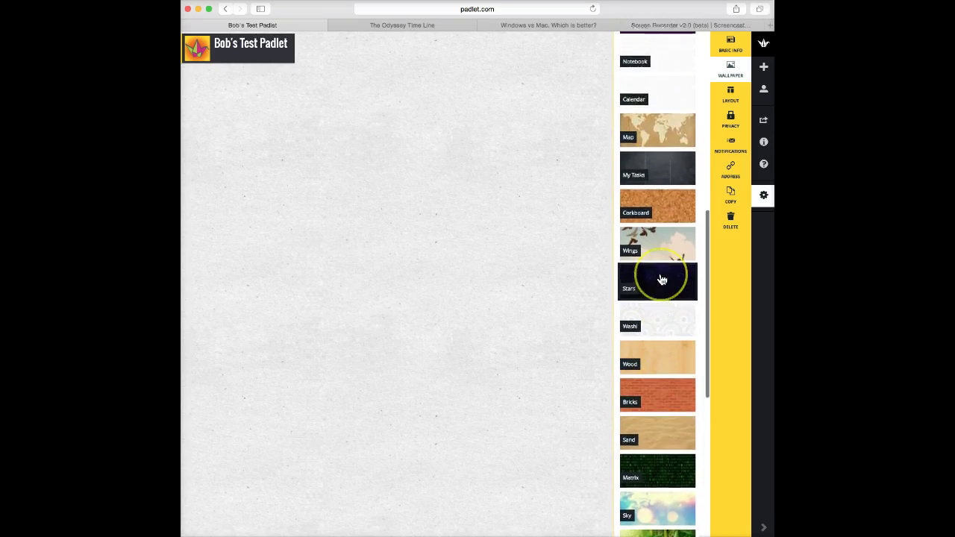
pyautogui.click(657, 145)
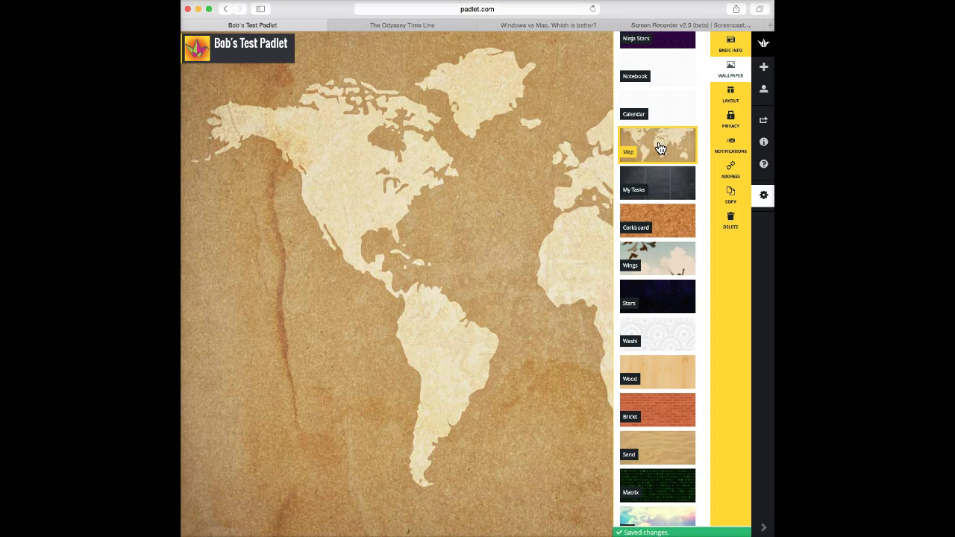
pyautogui.click(661, 373)
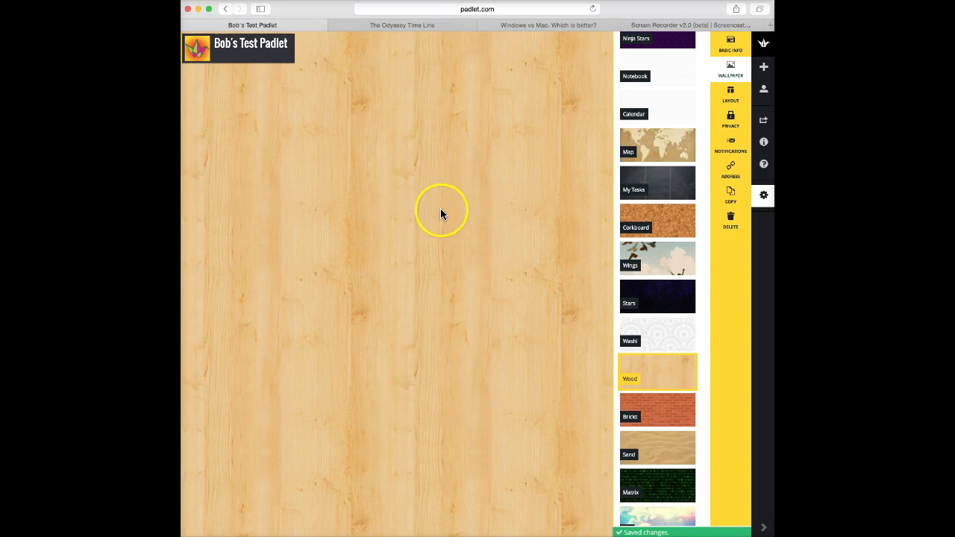
# Try the Stream and Grid post layouts for the padlet and set it back to Freeform
pyautogui.click(732, 95)
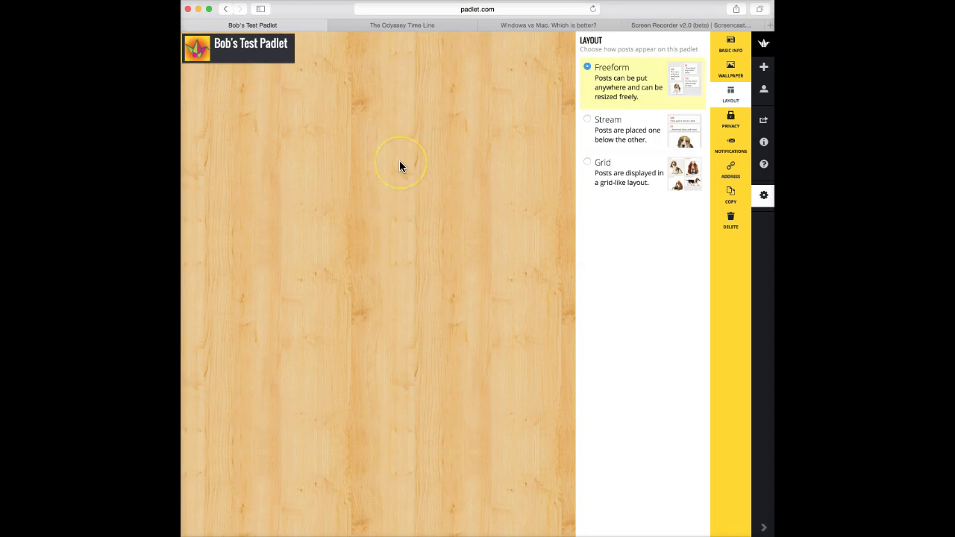
pyautogui.click(588, 121)
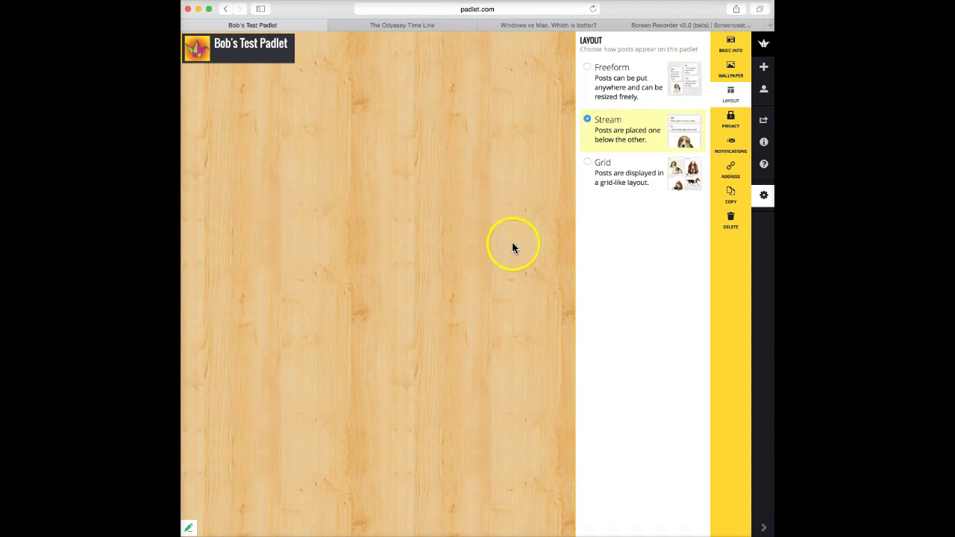
pyautogui.click(587, 164)
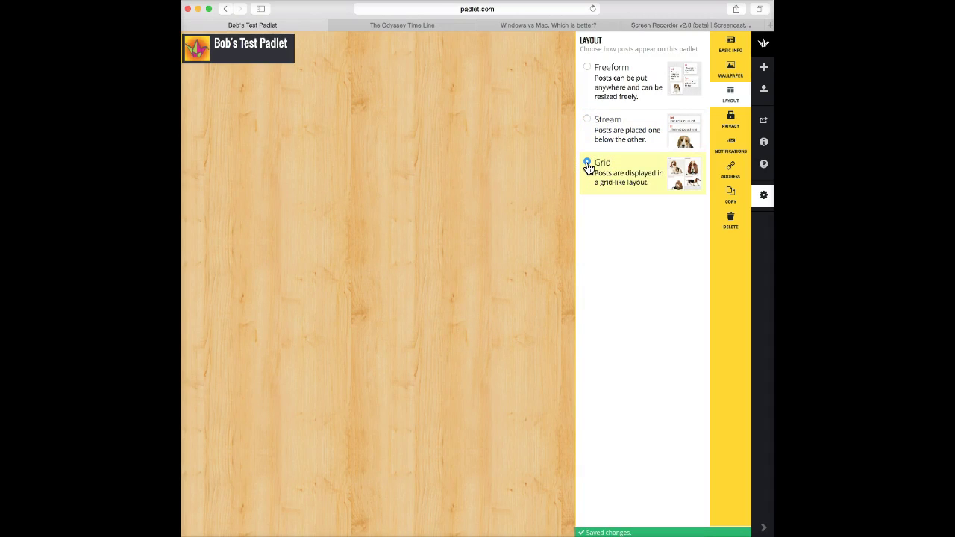
pyautogui.click(683, 171)
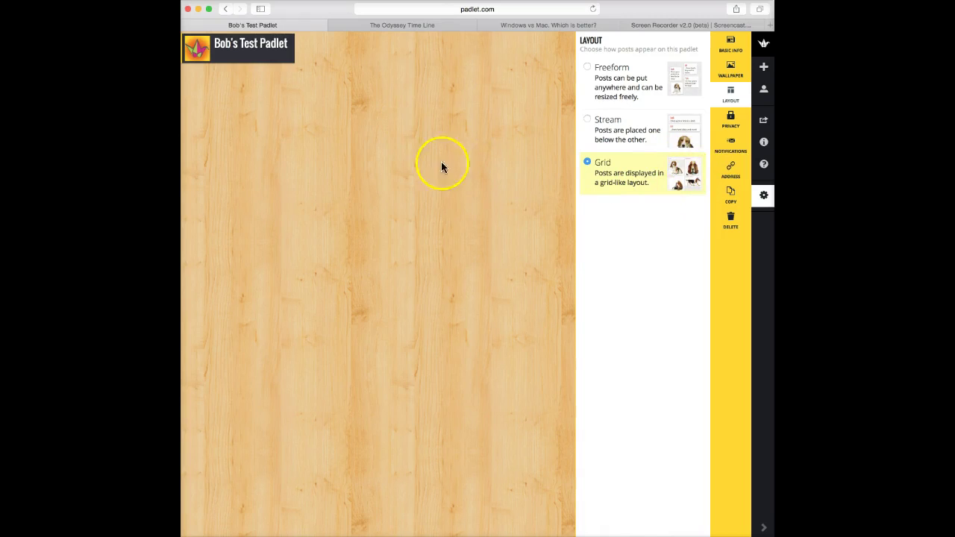
pyautogui.click(588, 68)
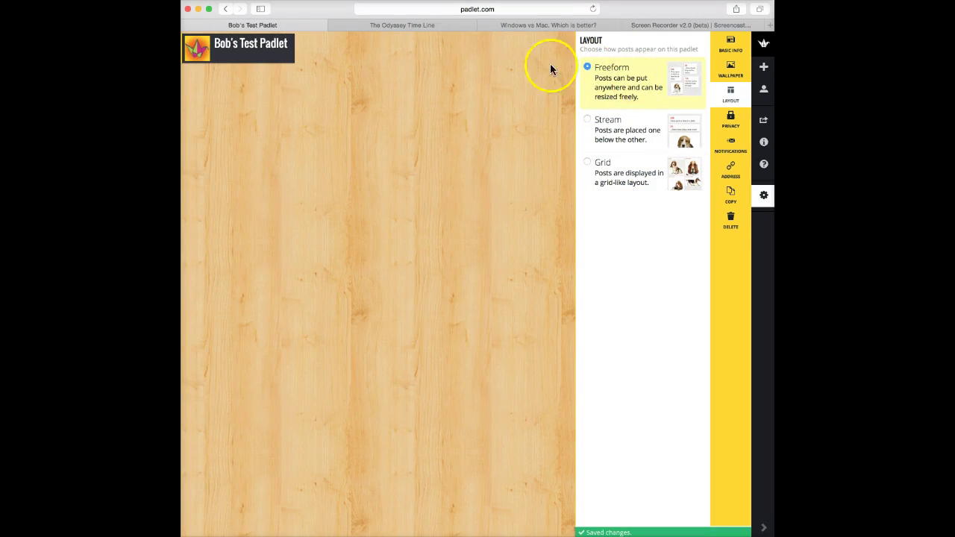
# Examine the Can View, Can Write and Can Moderate permission levels for the Hidden Link visibility in the padlet's privacy settings
pyautogui.click(729, 123)
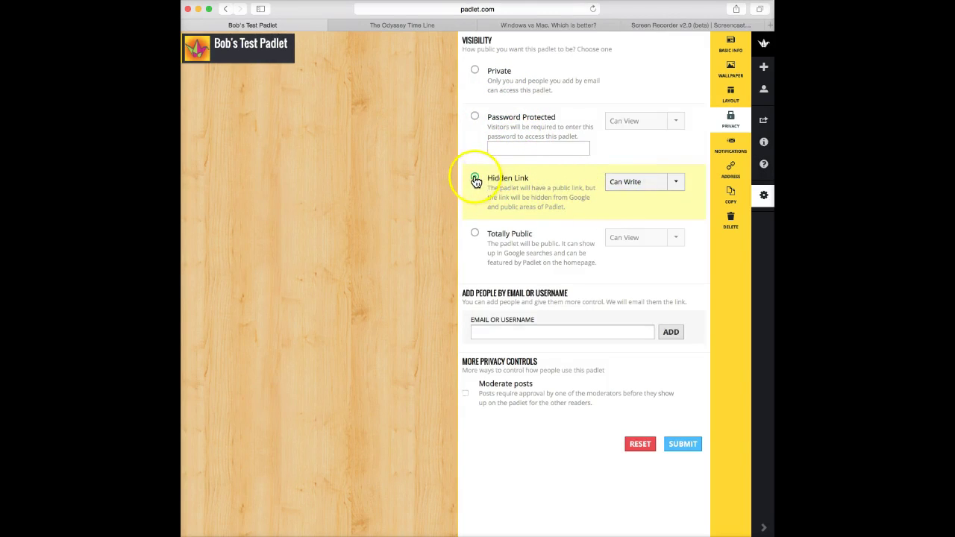
pyautogui.click(677, 185)
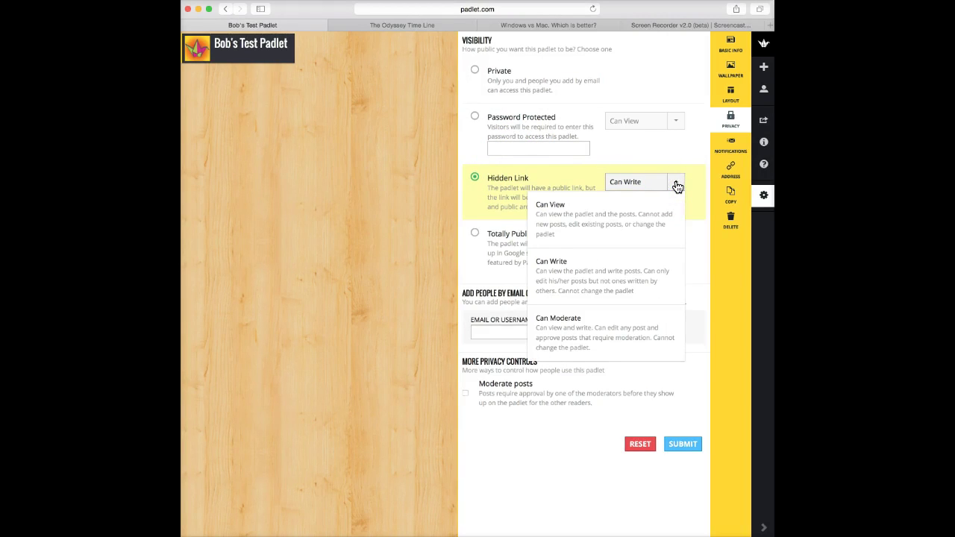
pyautogui.click(647, 185)
pyautogui.click(501, 183)
pyautogui.click(632, 187)
pyautogui.click(571, 215)
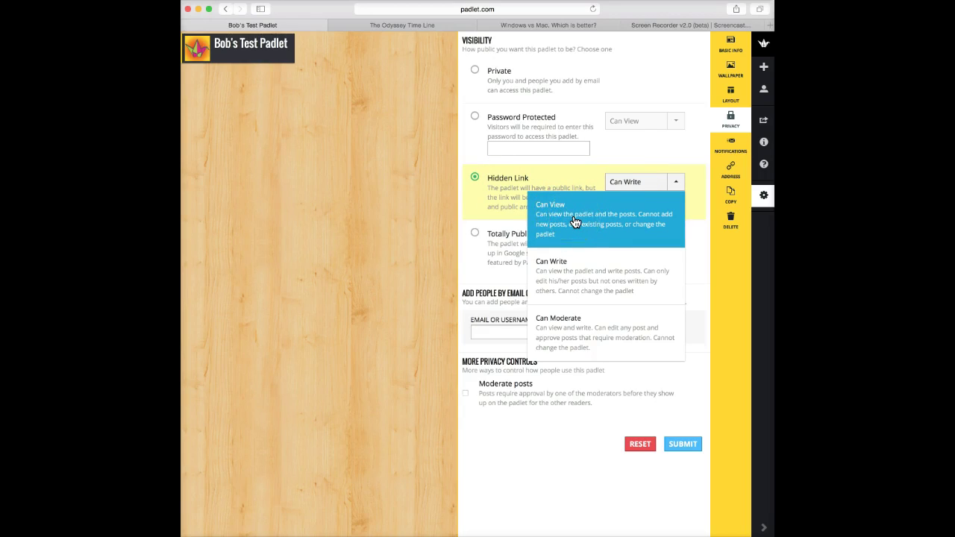
pyautogui.click(567, 261)
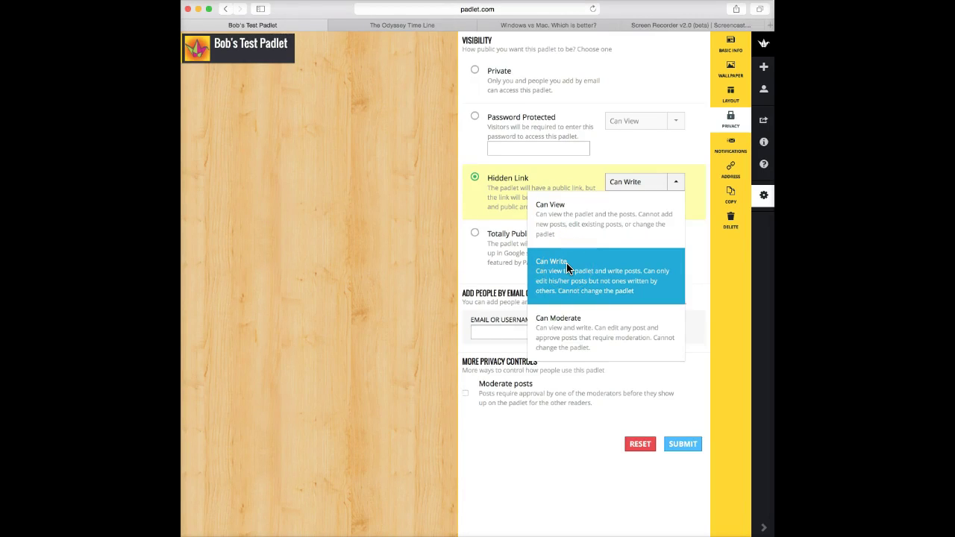
pyautogui.click(574, 255)
pyautogui.click(564, 215)
pyautogui.click(565, 261)
pyautogui.click(565, 225)
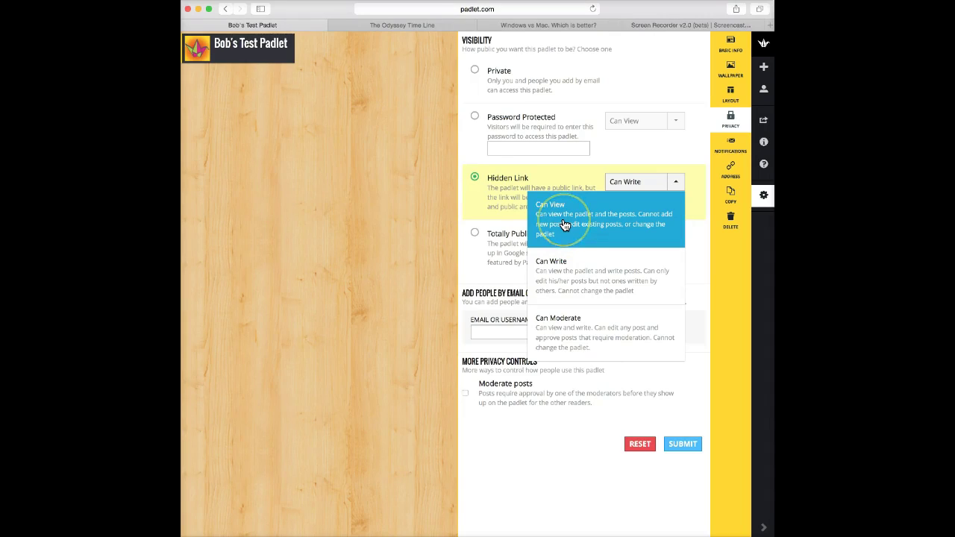
pyautogui.click(563, 261)
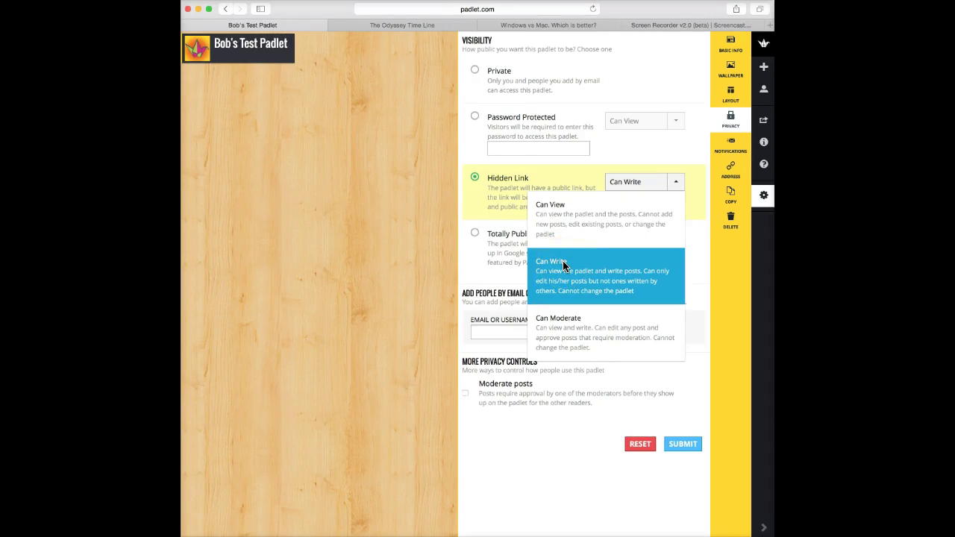
pyautogui.click(587, 317)
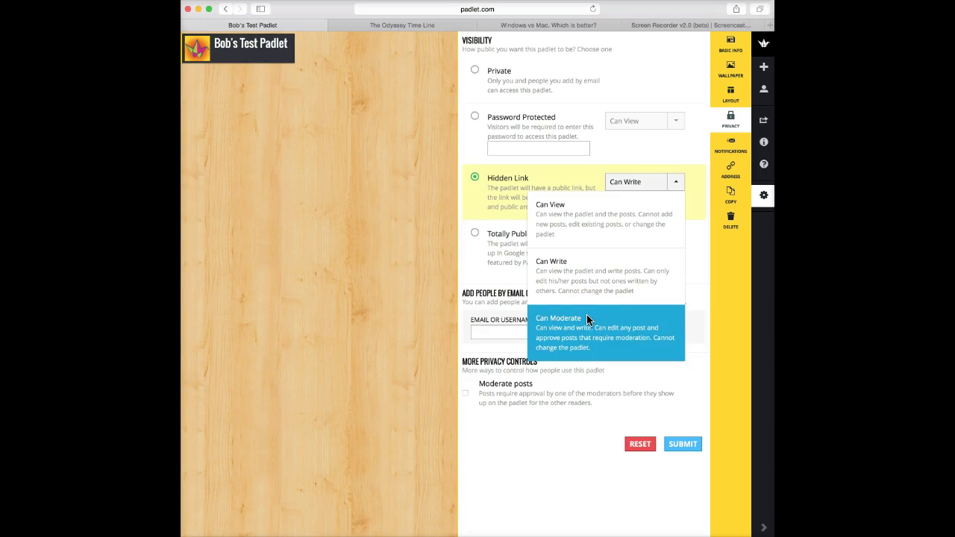
pyautogui.moveTo(586, 319)
pyautogui.mouseDown()
pyautogui.moveTo(580, 240)
pyautogui.moveTo(578, 326)
pyautogui.mouseUp()
pyautogui.click(595, 278)
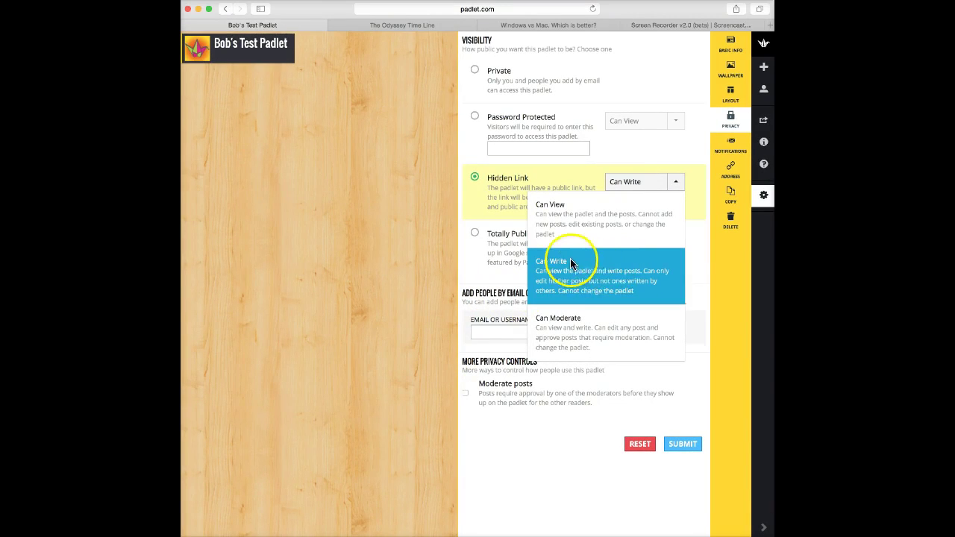
# Set the permission level for the padlet's Hidden Link visibility to Can Write
pyautogui.click(582, 273)
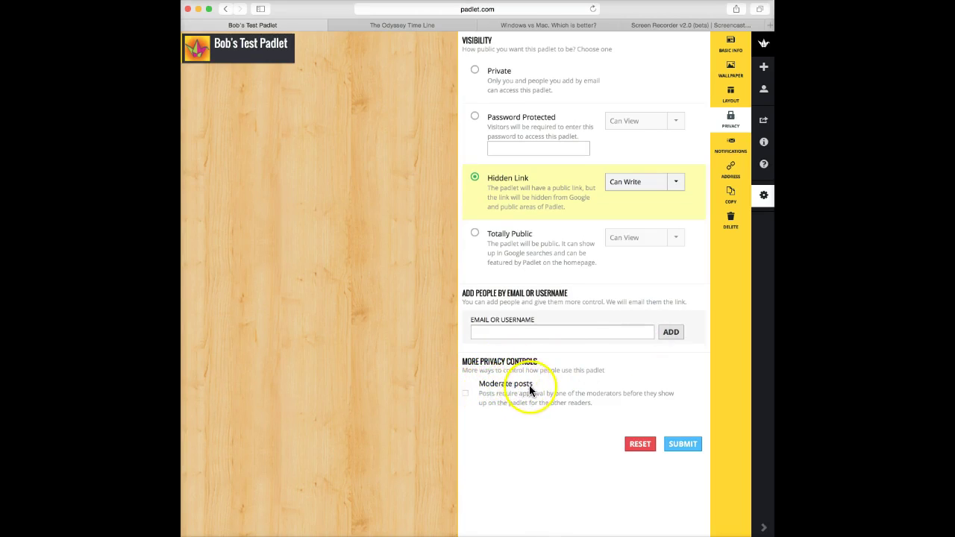
pyautogui.click(467, 398)
# Examine the padlet's current web address and the option for picking a custom one, and close the settings
pyautogui.click(731, 171)
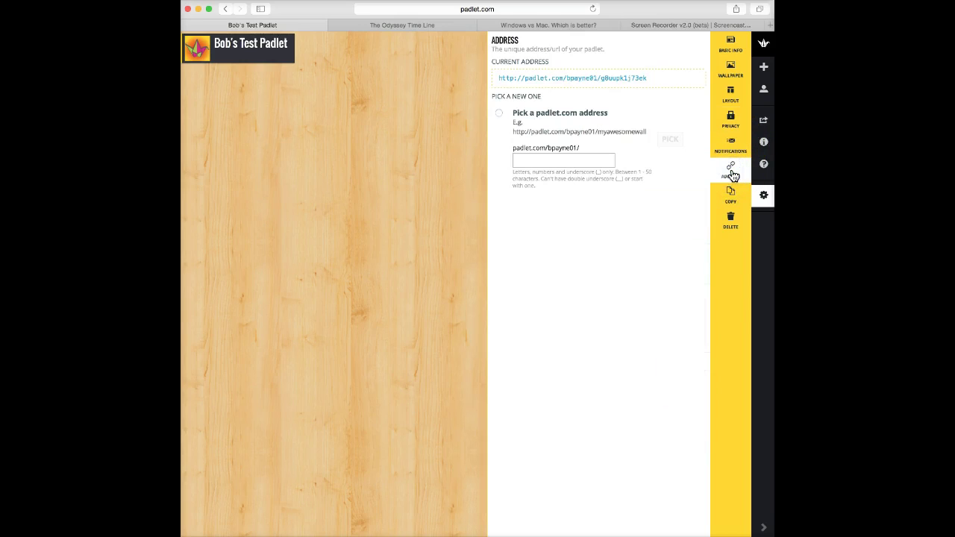
pyautogui.click(731, 169)
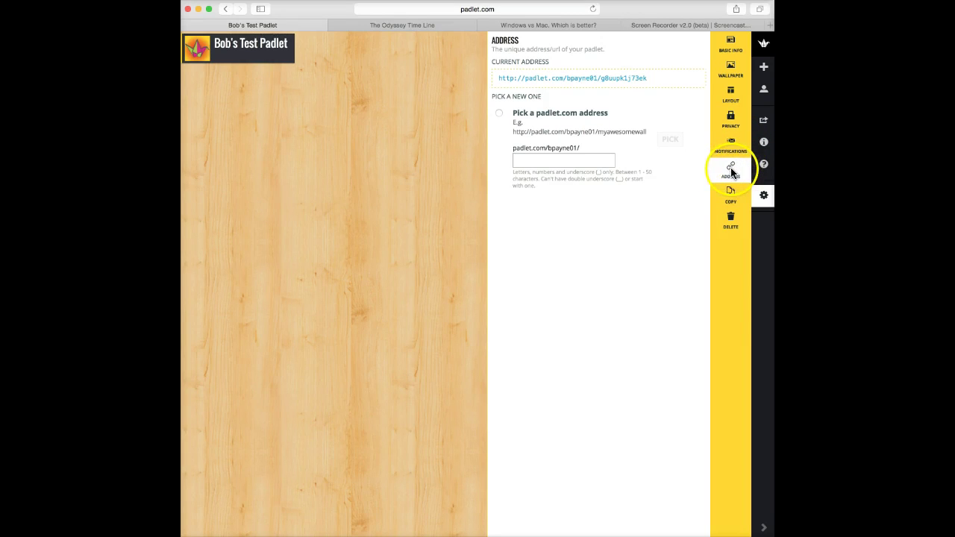
pyautogui.click(602, 84)
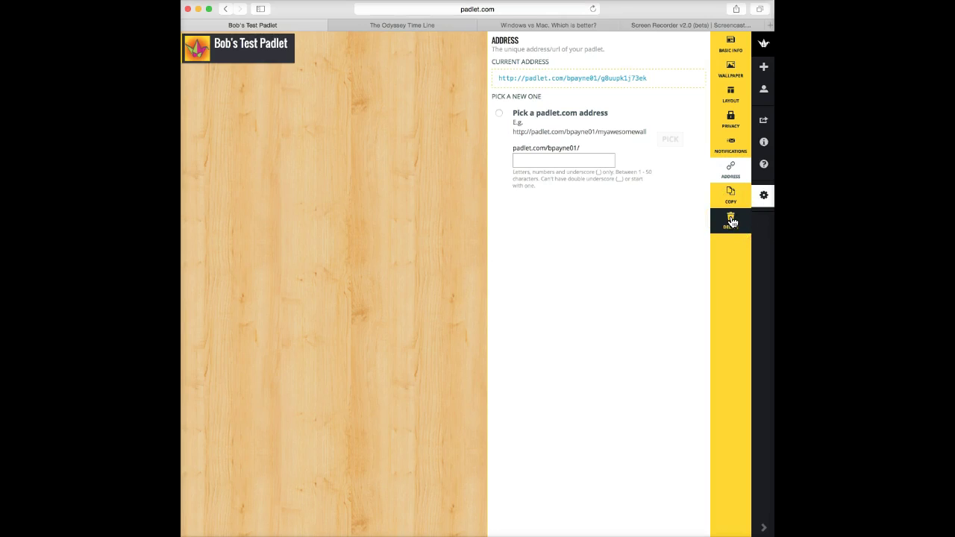
pyautogui.click(452, 226)
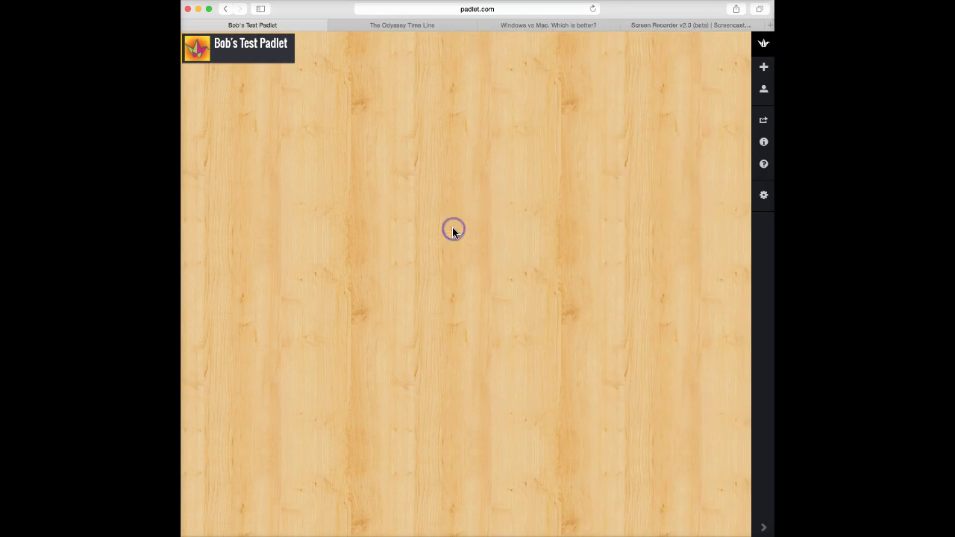
# Add a post on the padlet's upper middle area, titled with the author's first name and reading "This padlet is a tool for collaboration"
pyautogui.doubleClick(414, 141)
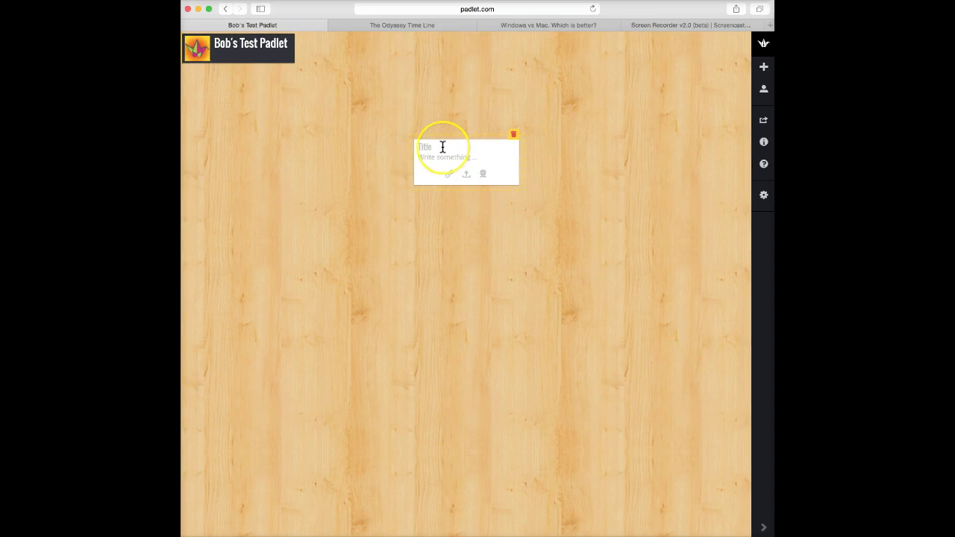
pyautogui.write('Bob')
pyautogui.click(443, 157)
pyautogui.write('This padlet is a tool for collaboration')
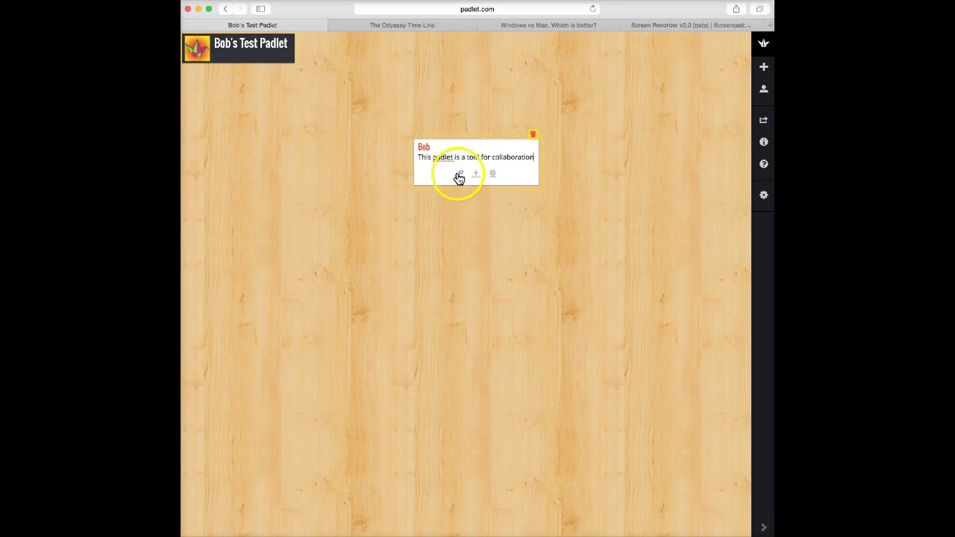
pyautogui.click(459, 176)
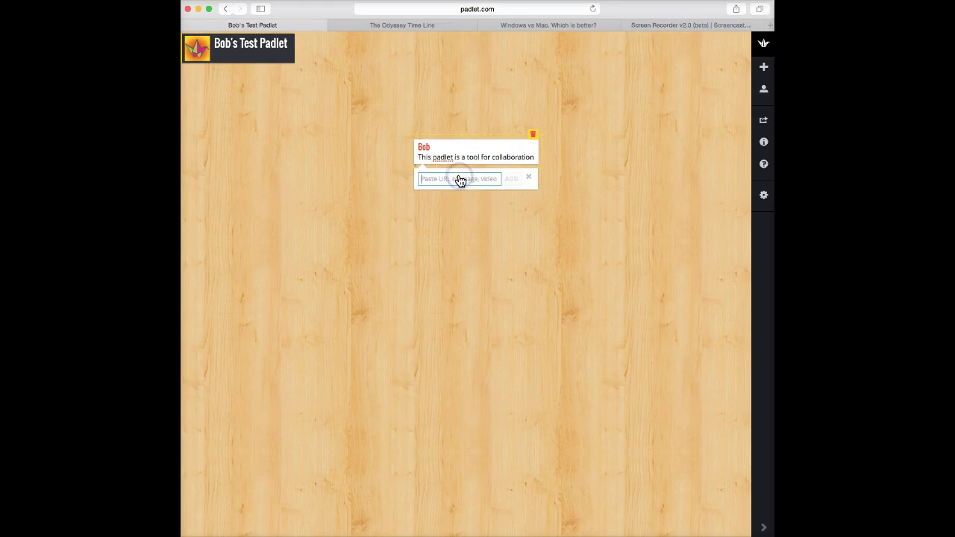
pyautogui.write('www.padlet.com')
pyautogui.click(511, 179)
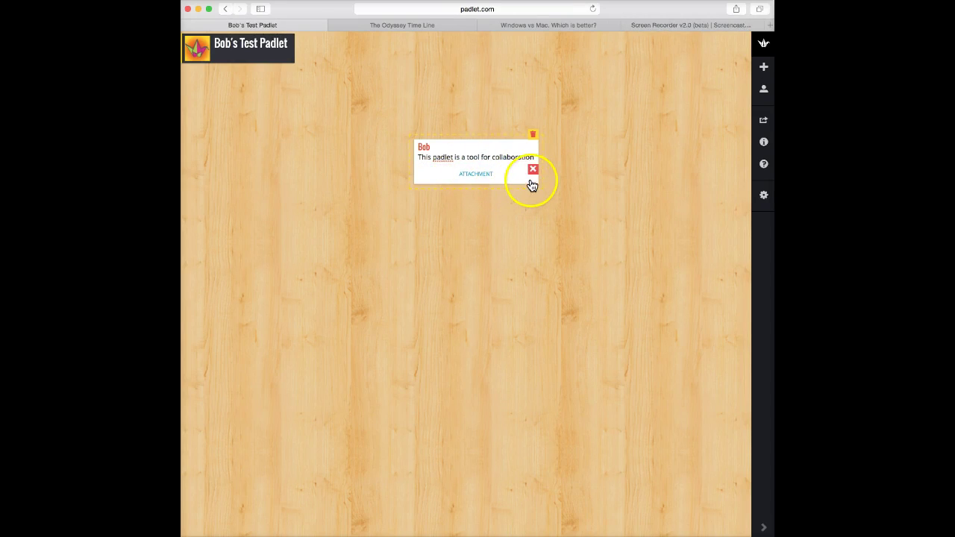
pyautogui.click(538, 191)
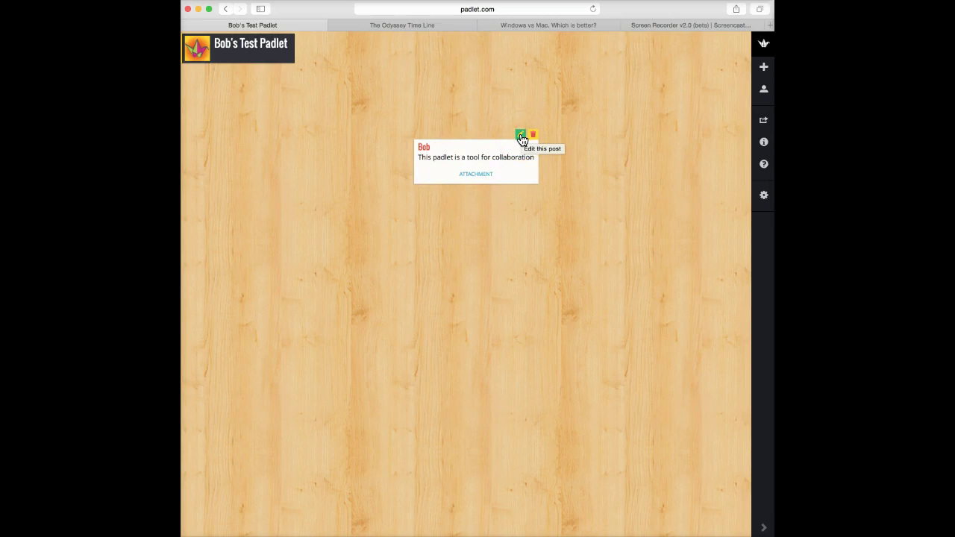
pyautogui.click(483, 235)
pyautogui.click(344, 292)
pyautogui.click(247, 190)
# Open the collaboration post's attachment to view the linked page, and return to the test padlet
pyautogui.click(474, 179)
pyautogui.click(475, 180)
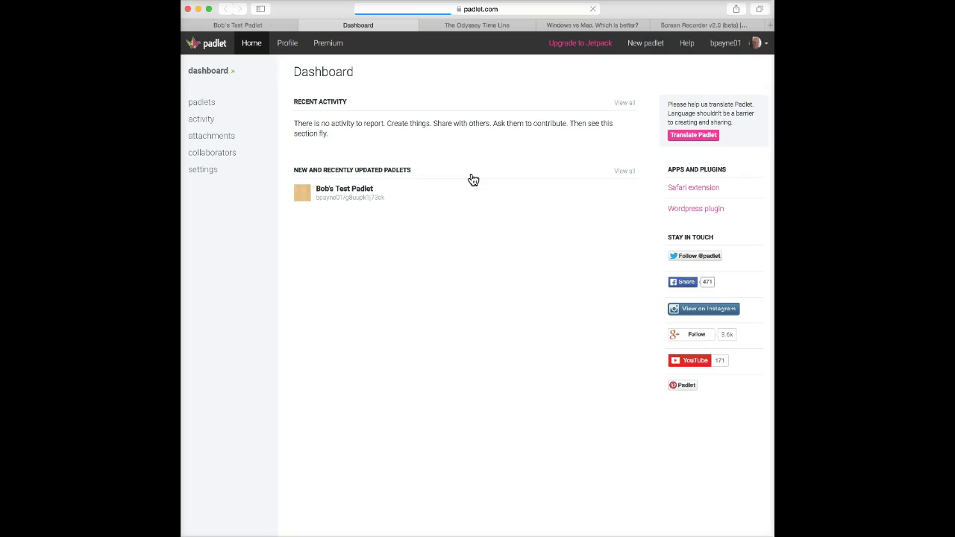
pyautogui.moveTo(480, 171); pyautogui.dragTo(550, 168)
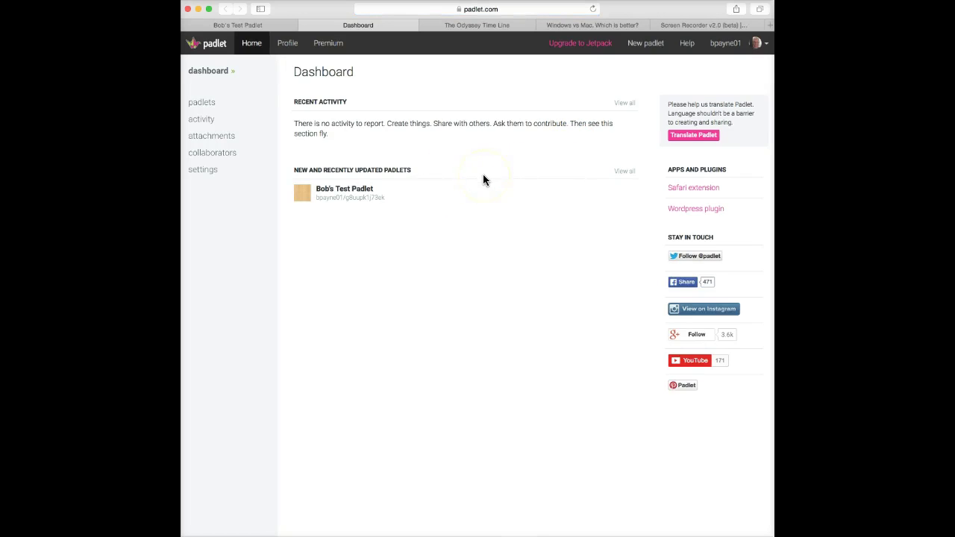
pyautogui.click(271, 24)
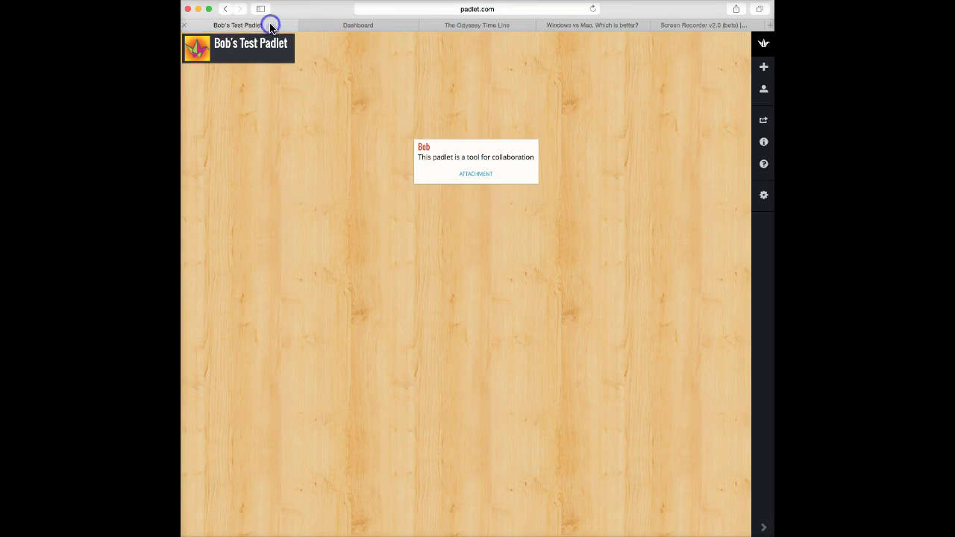
# Add a post below the first, titled with the author's first name and reading "This is a very nice tool to use as a digital bulletin board"
pyautogui.doubleClick(341, 236)
pyautogui.click(359, 242)
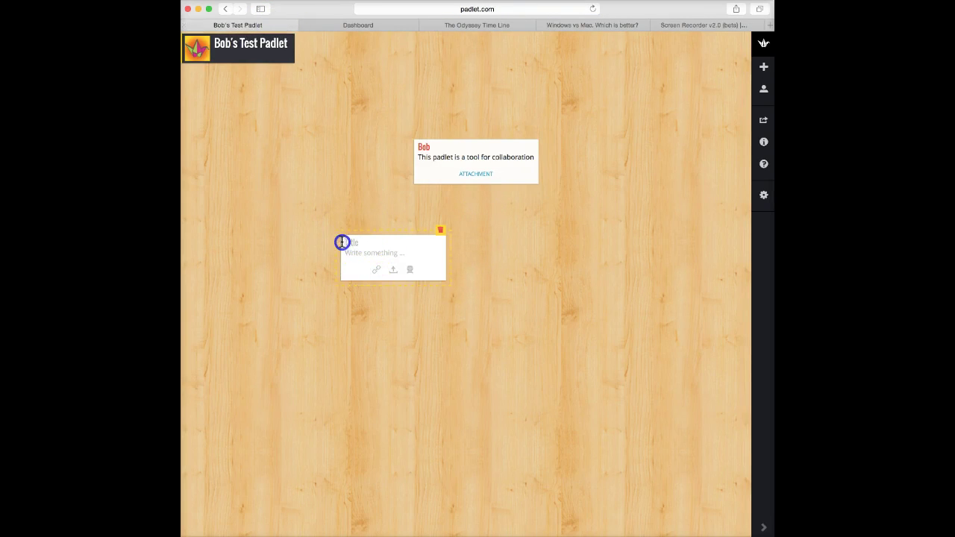
pyautogui.click(365, 242)
pyautogui.write('Bob')
pyautogui.click(371, 255)
pyautogui.write('This is a very nice tool to use')
pyautogui.write('as a digital')
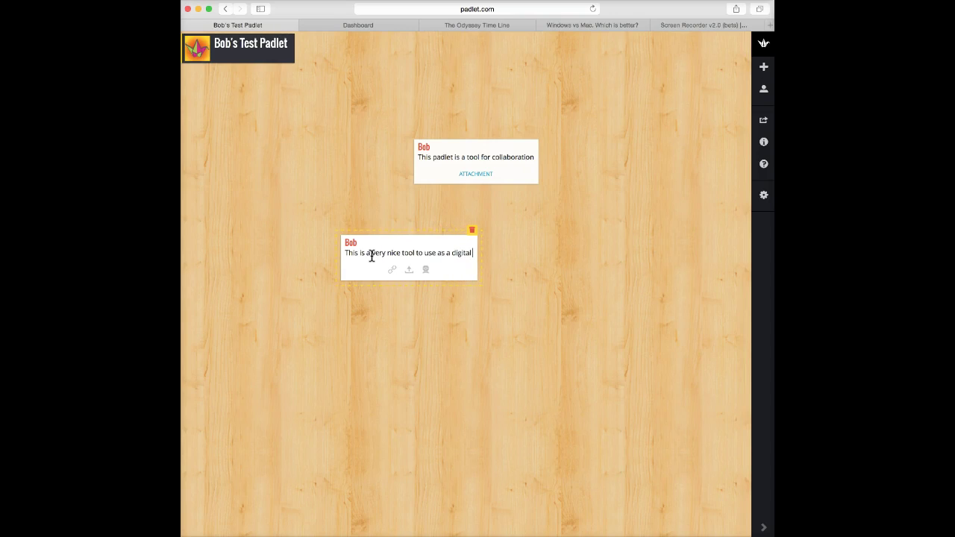
pyautogui.write(' bulle')
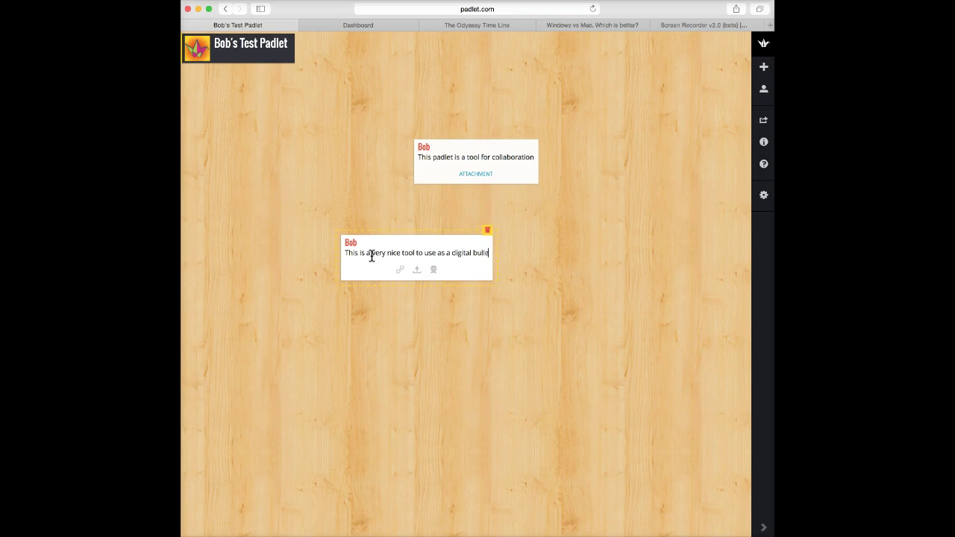
pyautogui.write('tin board')
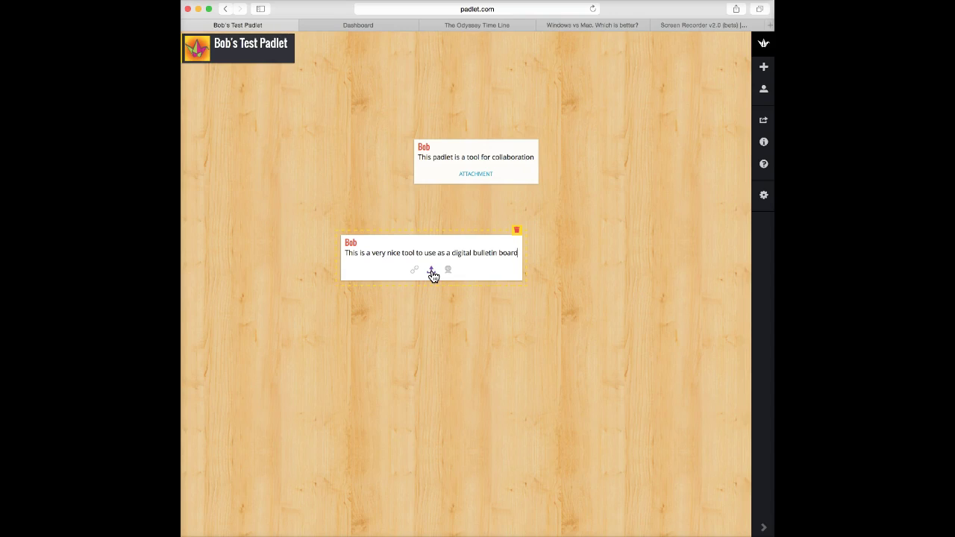
pyautogui.click(462, 252)
pyautogui.click(334, 155)
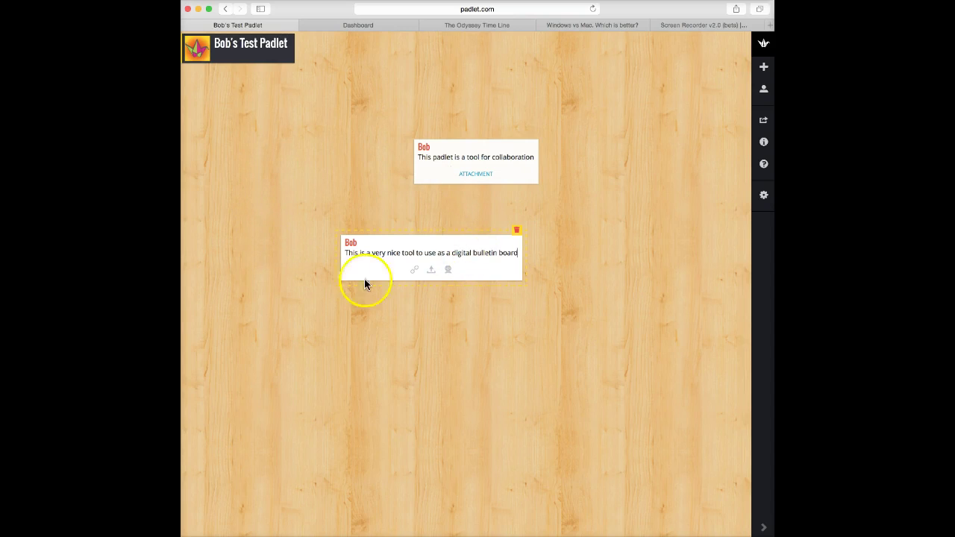